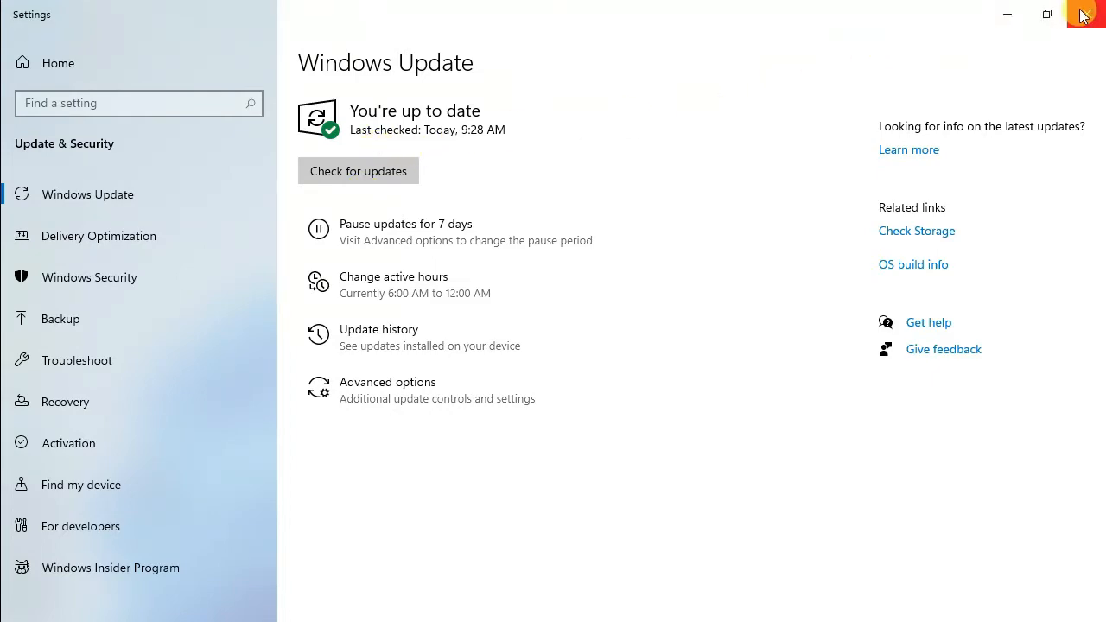
- Close the Settings window, then search Windows for "services" and open the Services app
click(1083, 16)
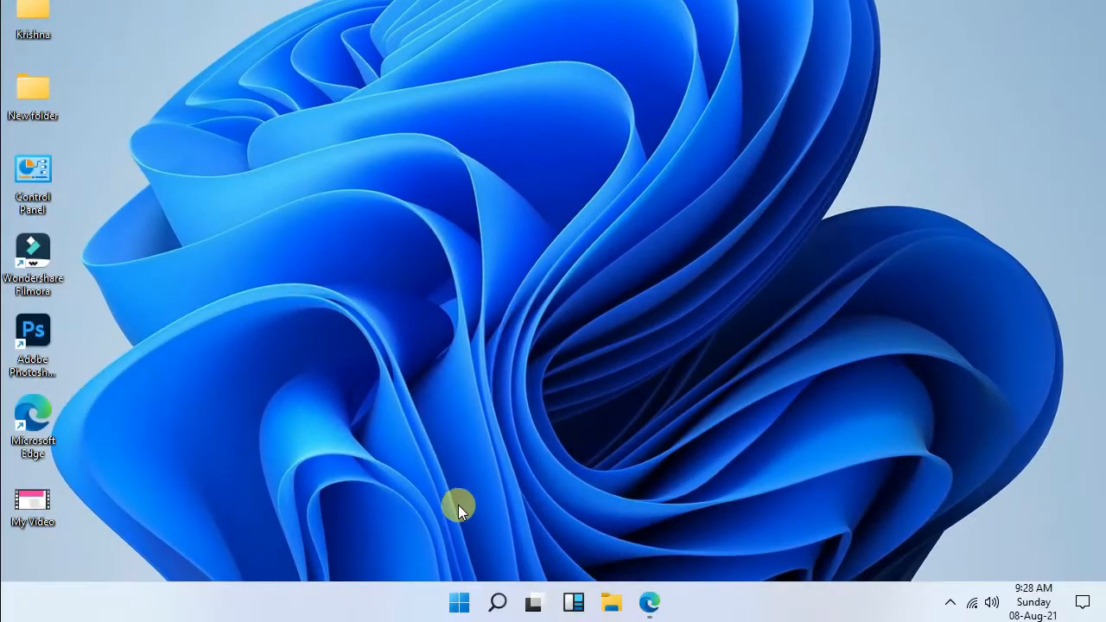
click(458, 602)
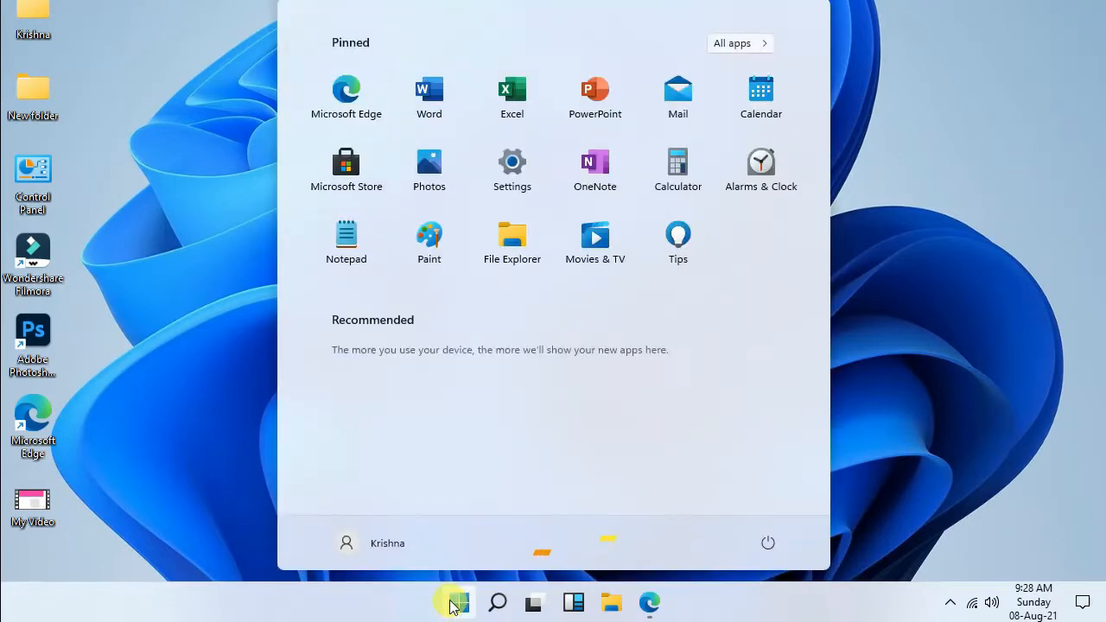
click(458, 601)
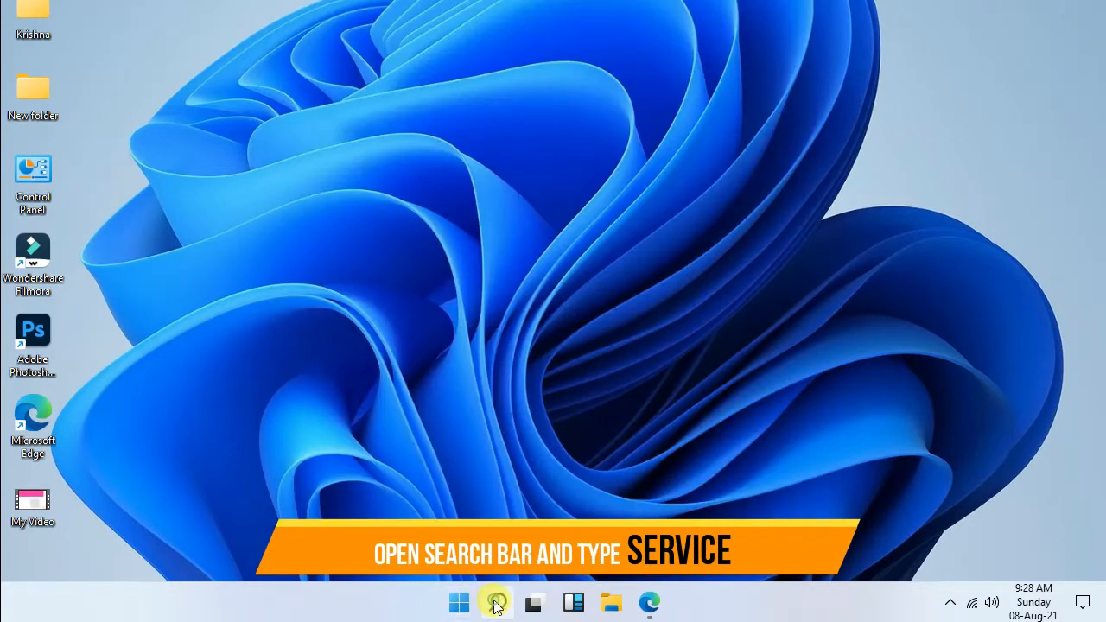
click(497, 602)
text(s)
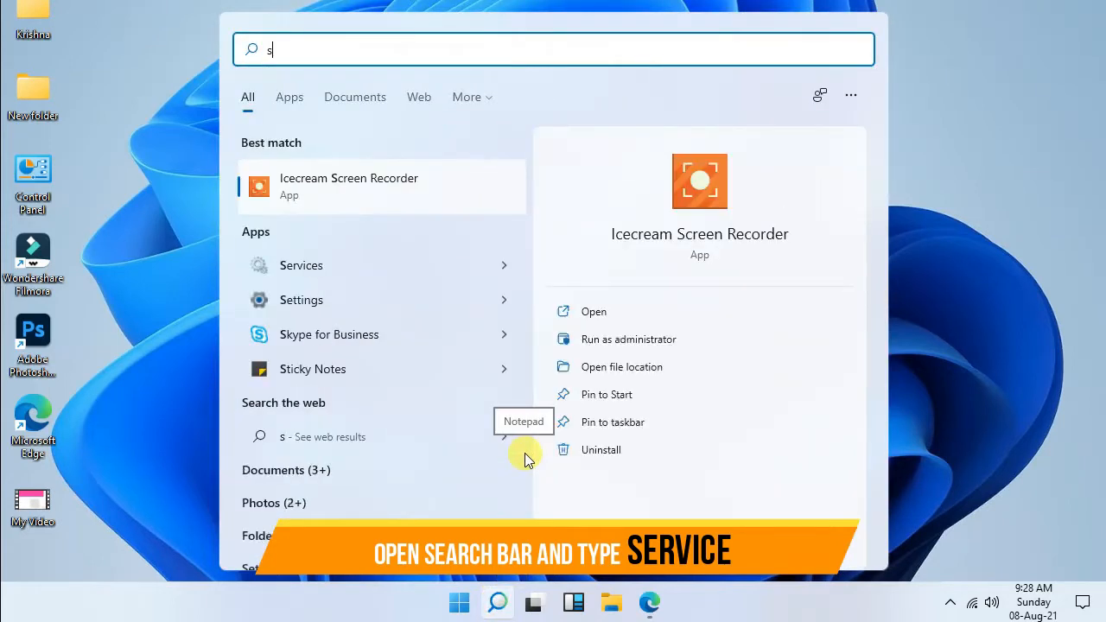
text(ervices)
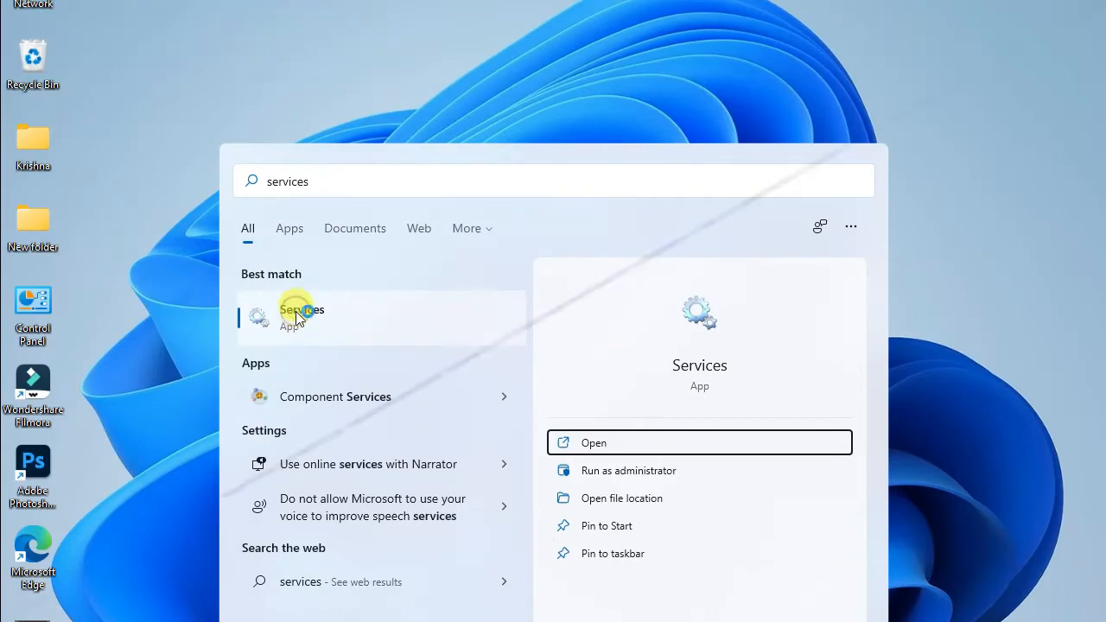
click(295, 311)
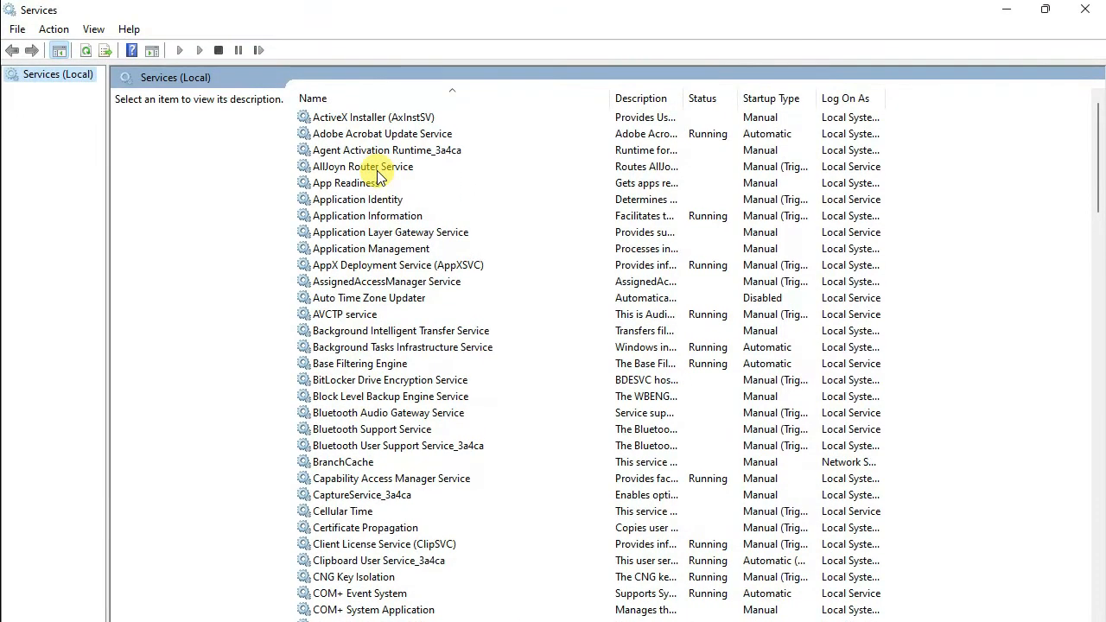
- Find the Windows Update service in the services list and open its properties
click(370, 38)
scroll(421, 268, down, 12)
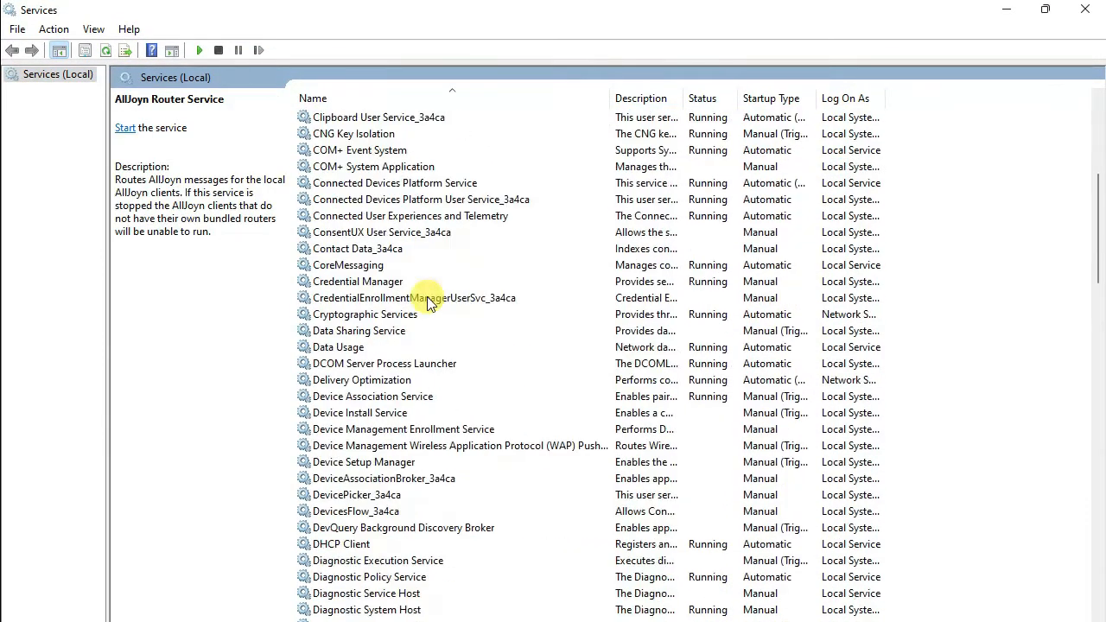
scroll(432, 319, down, 3)
key(w)
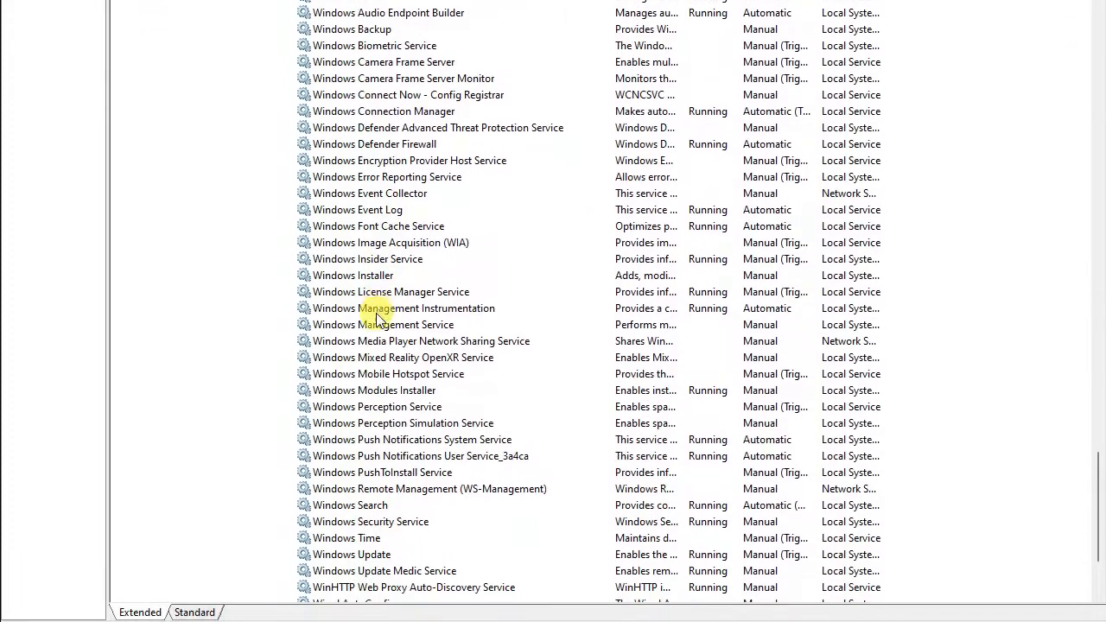
click(373, 312)
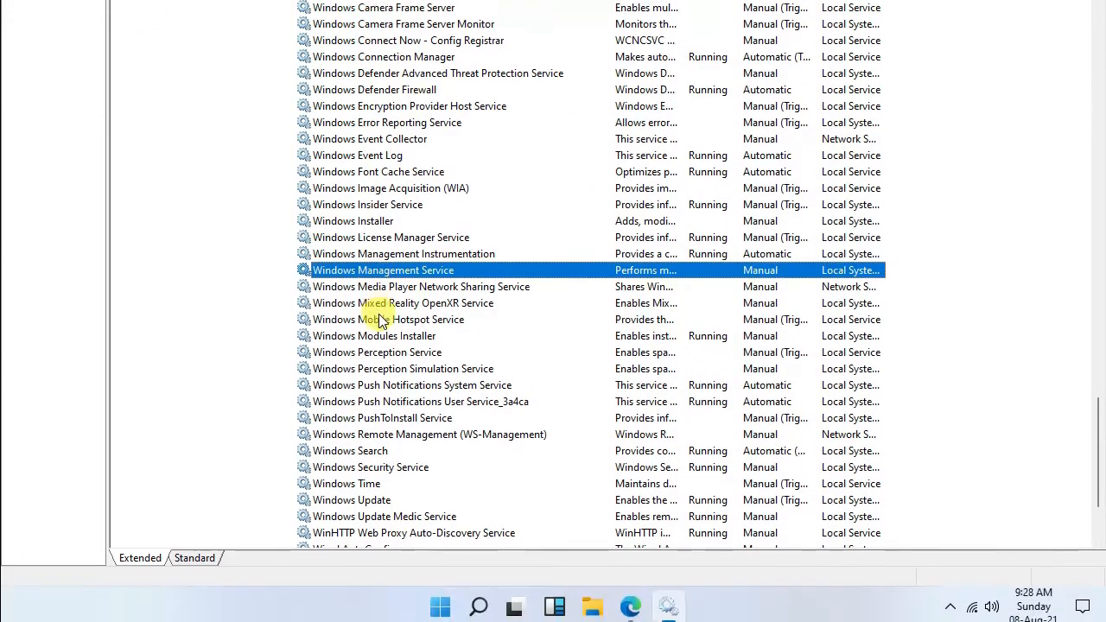
scroll(417, 383, down, 4)
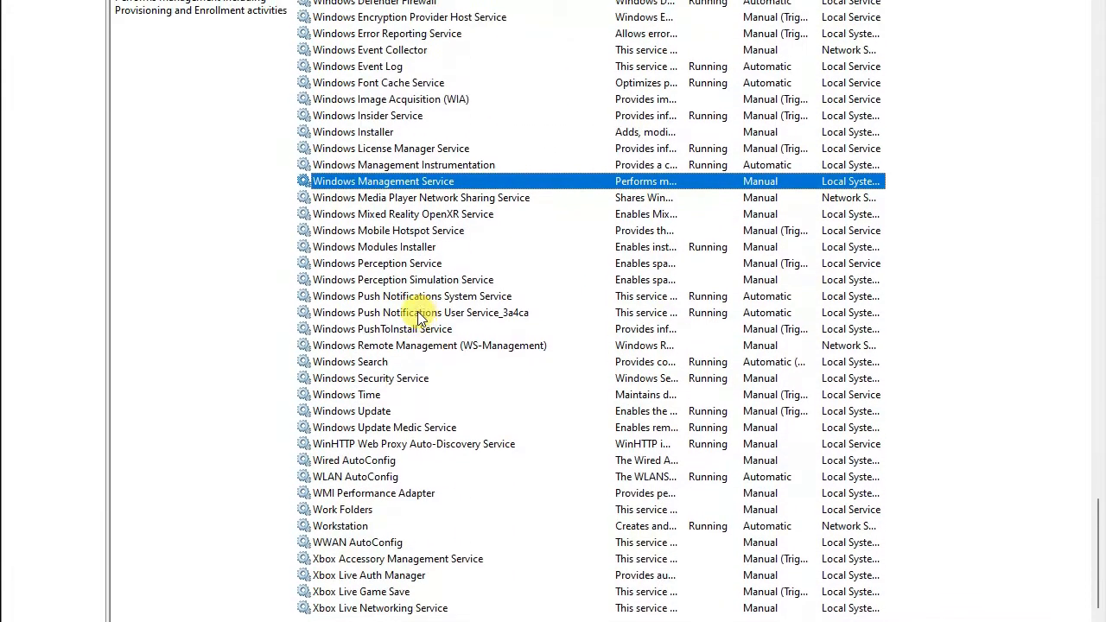
click(354, 334)
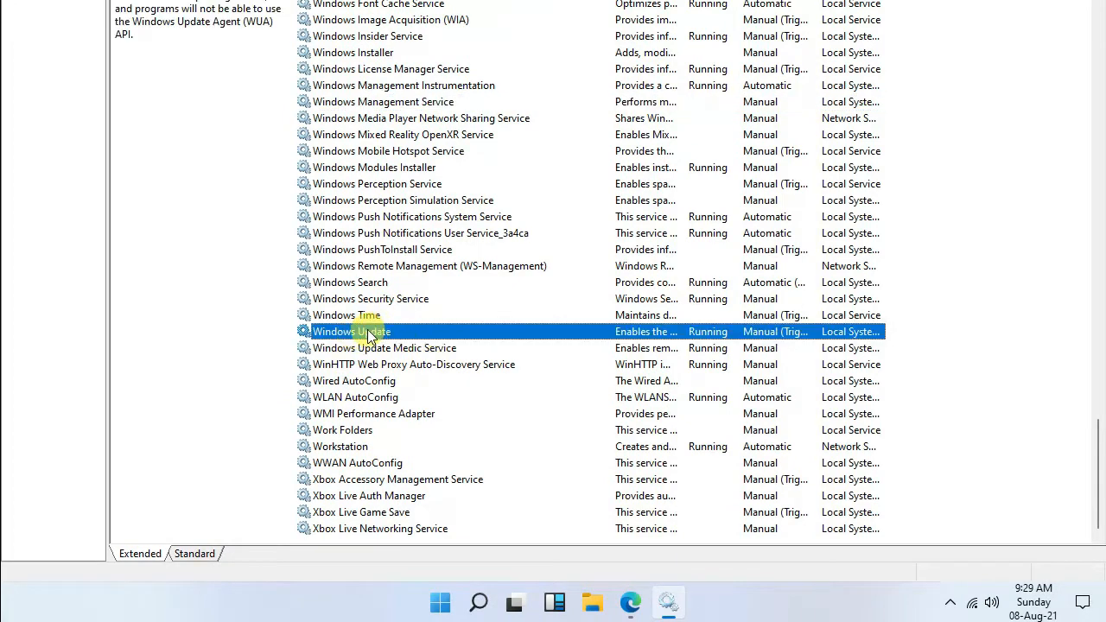
double_click(407, 332)
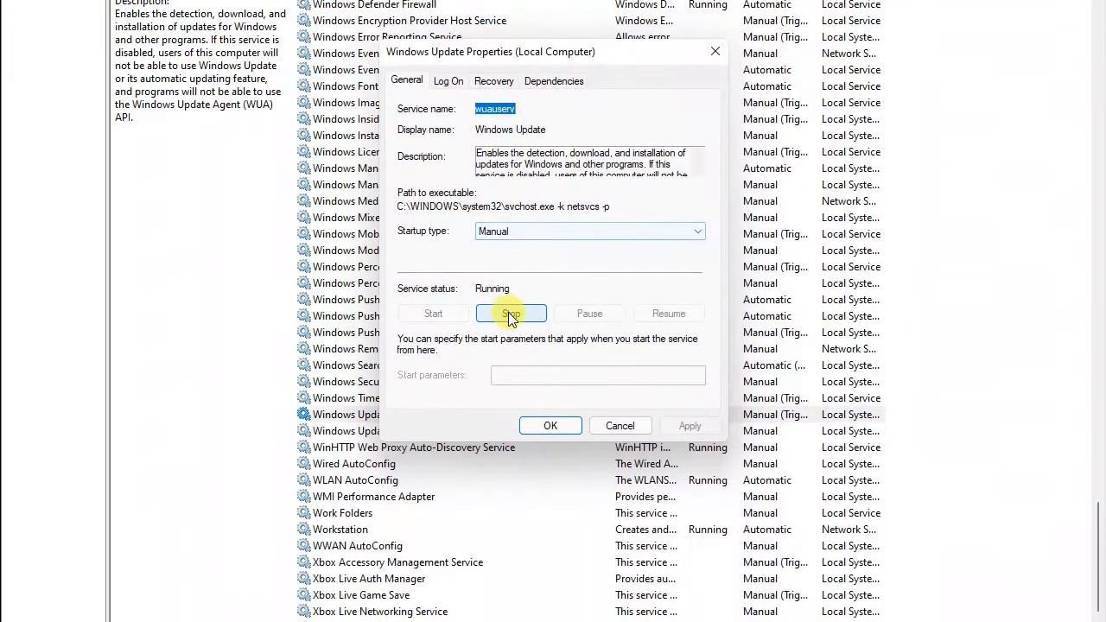
- Set the Windows Update service's startup type to Disabled, stop the service, and apply the changes
click(504, 232)
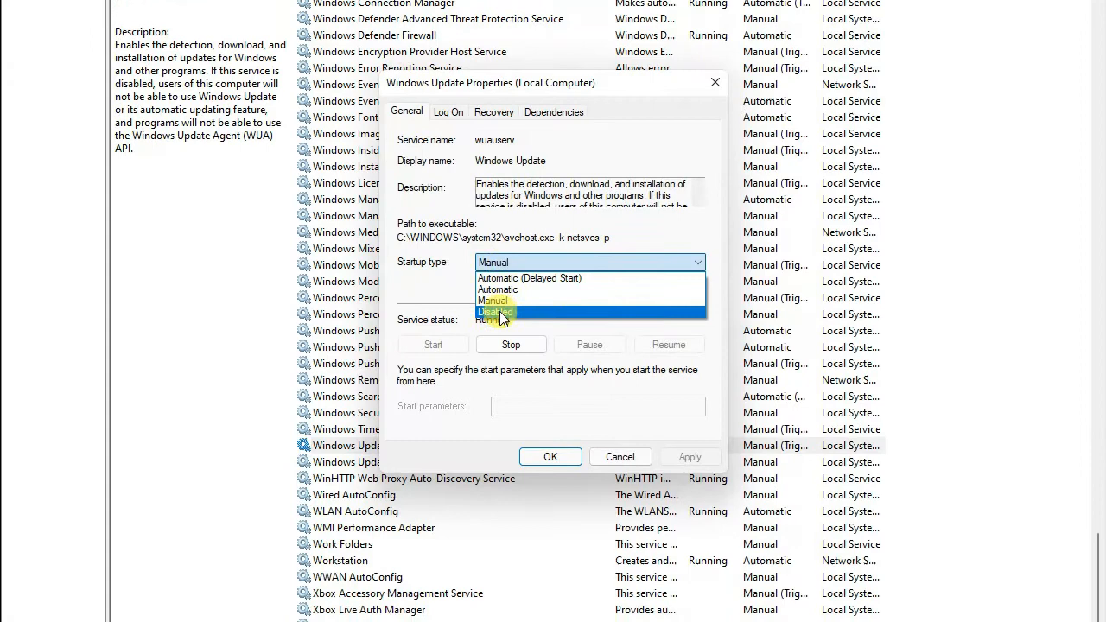
click(502, 312)
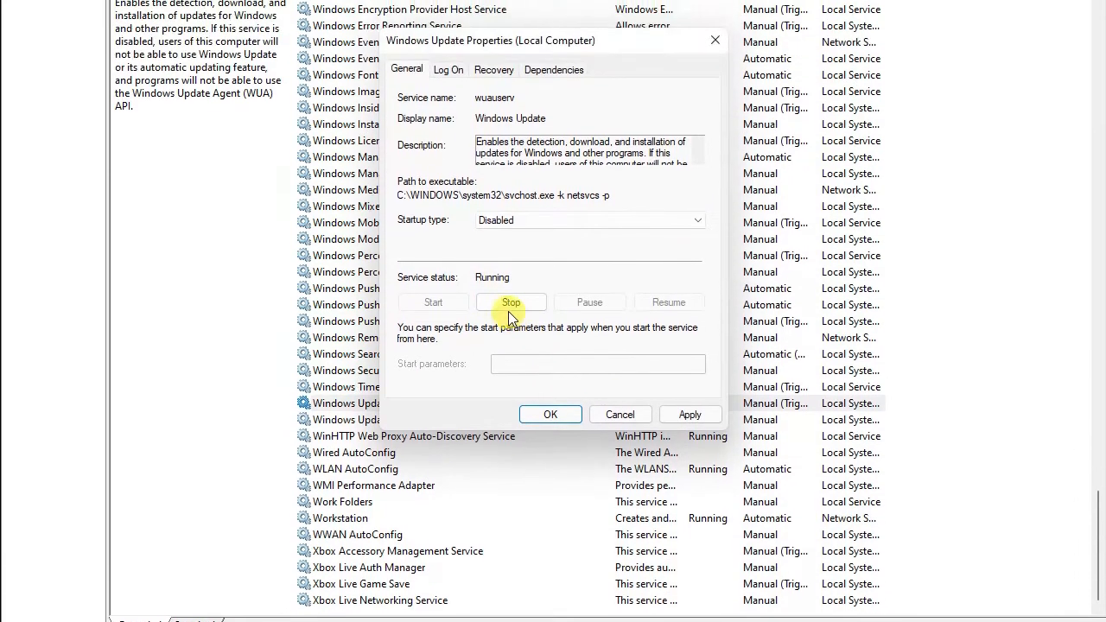
click(509, 309)
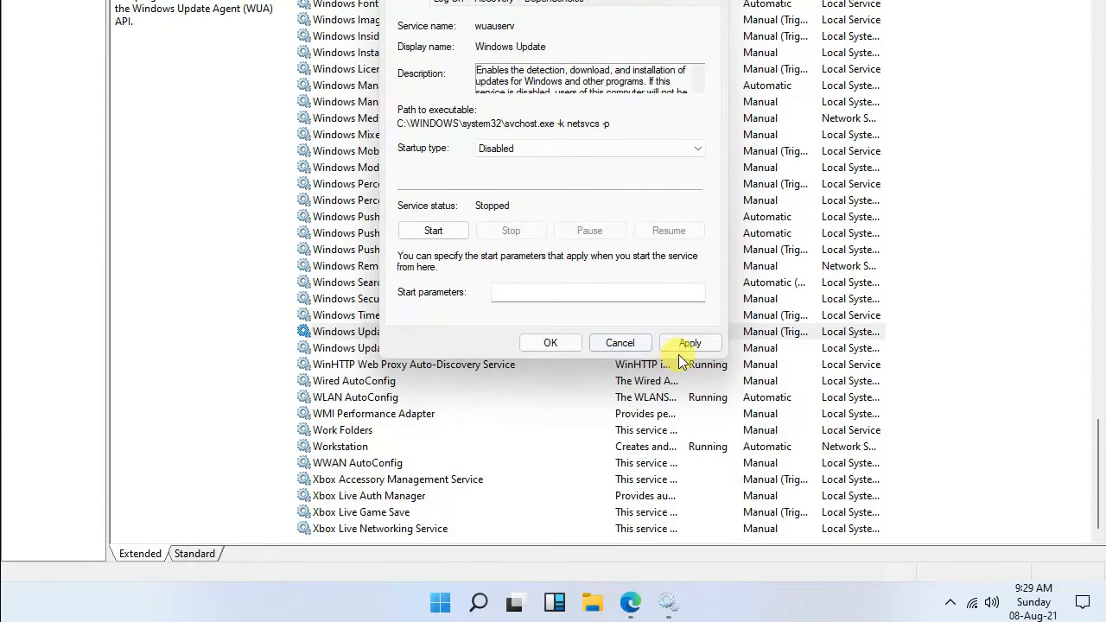
click(672, 428)
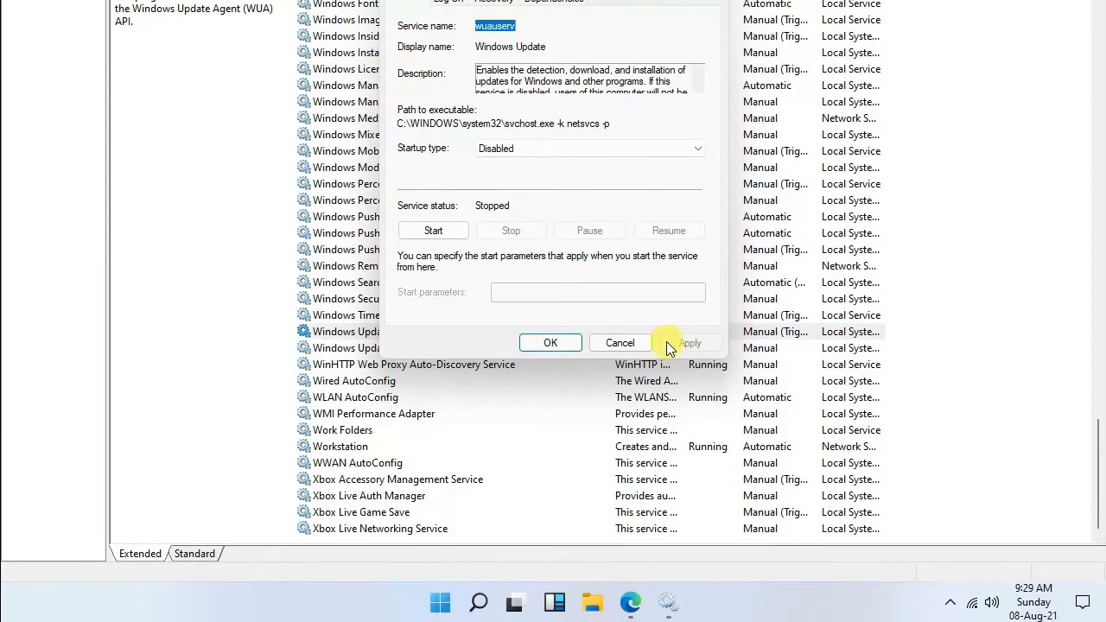
click(569, 344)
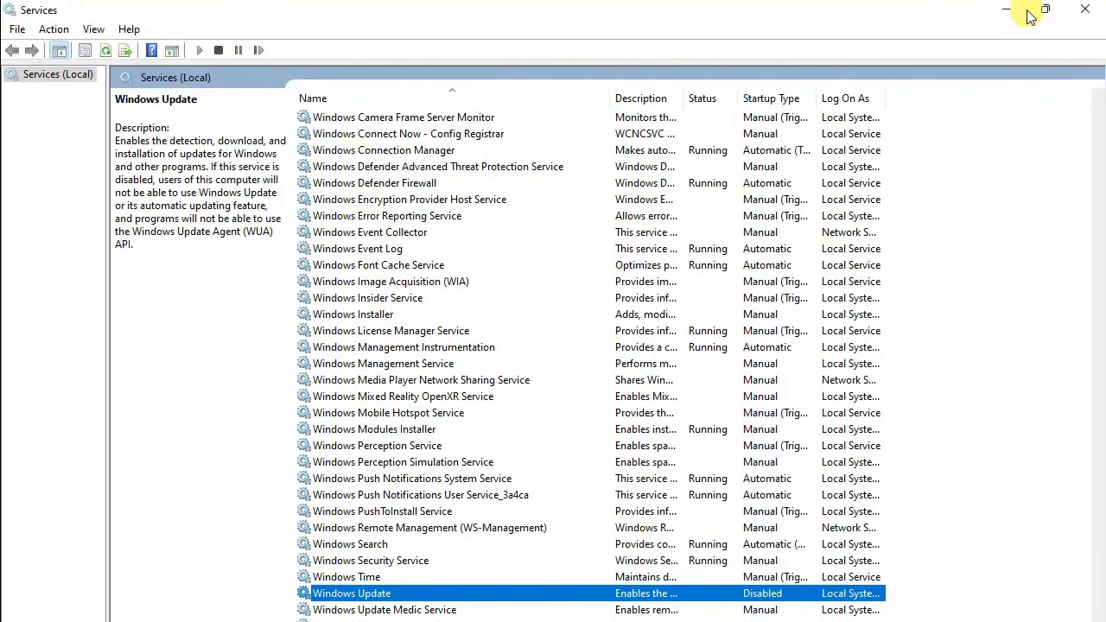
- Close Services, search Windows for "edit" and open Edit group policy
click(1085, 10)
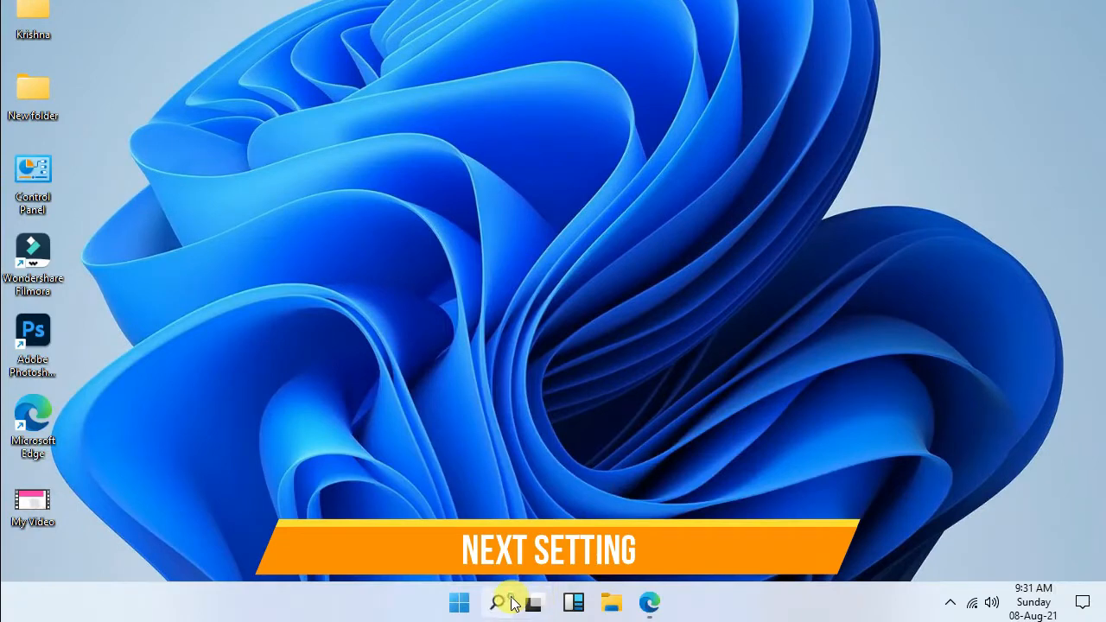
click(499, 598)
text(edit)
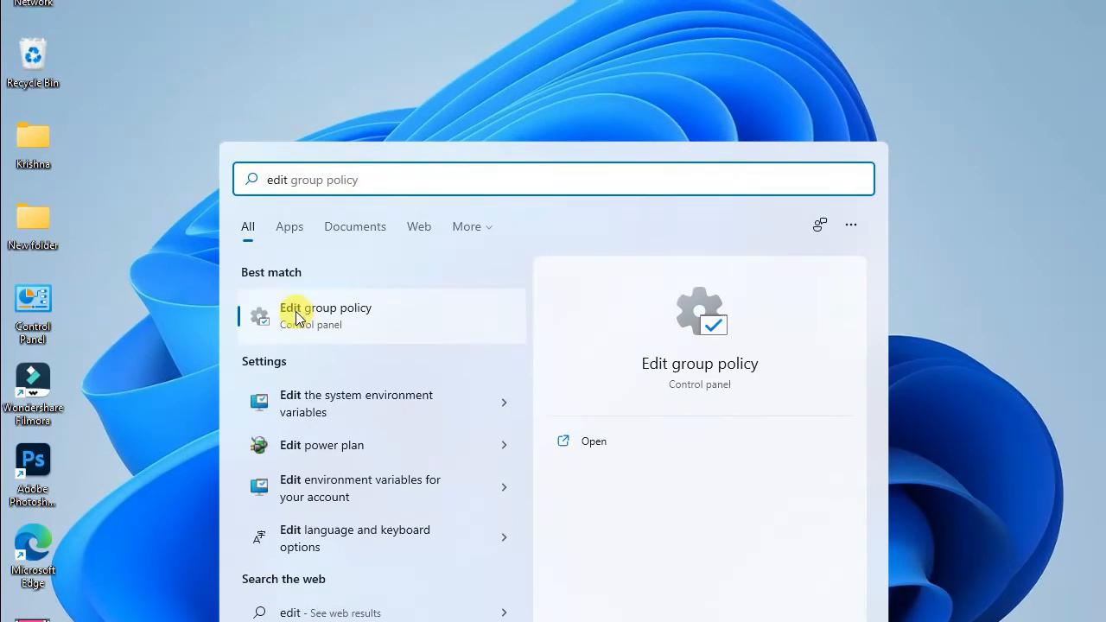
click(294, 182)
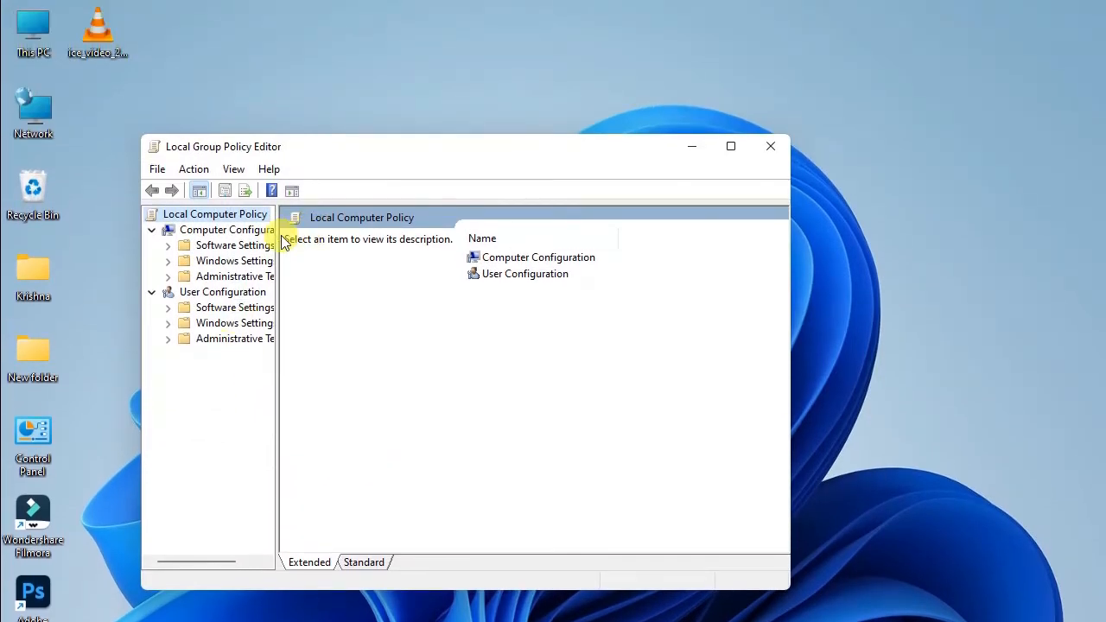
- Widen the policy tree and expand Administrative Templates under Computer Configuration, including its Windows Components folder
drag(275, 234, 342, 231)
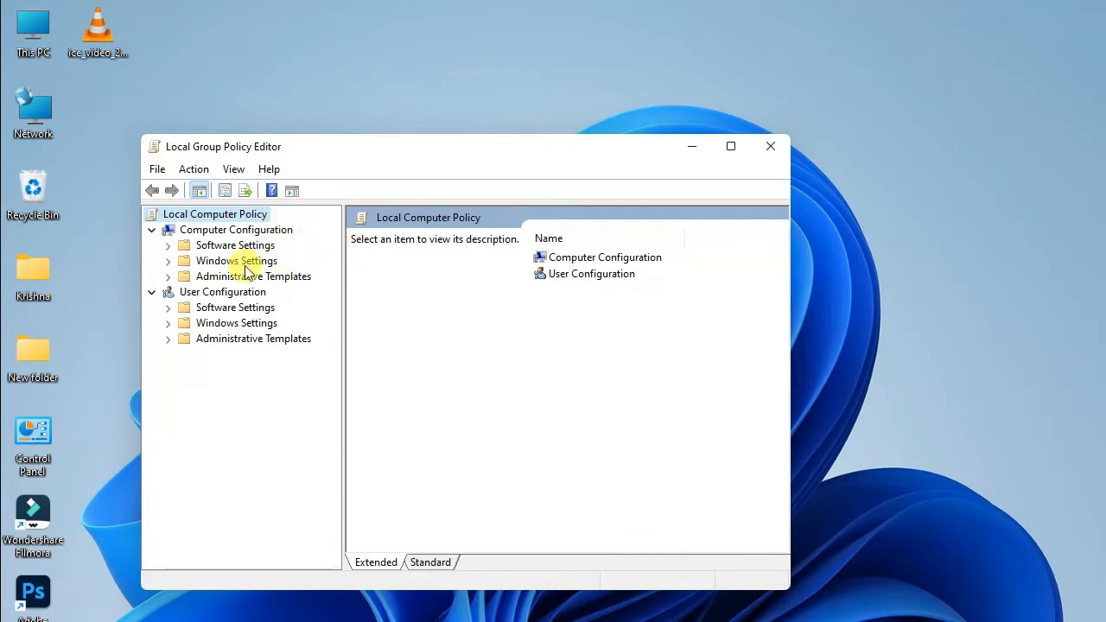
click(167, 276)
click(184, 326)
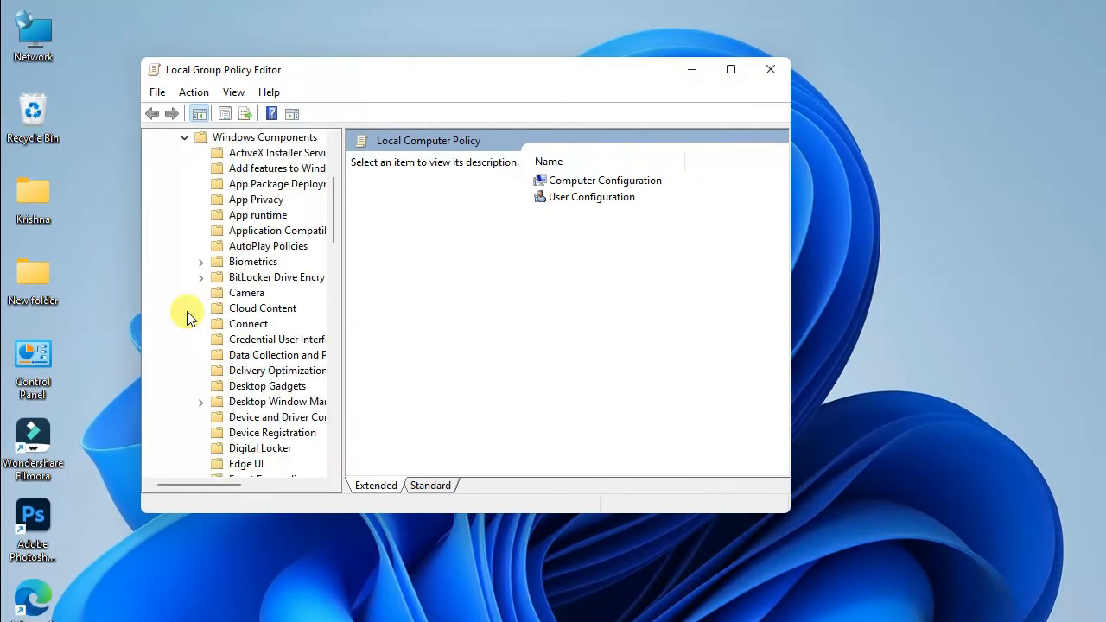
- Widen the policy tree and the editor window so the long folder names fit
scroll(332, 307, down, 20)
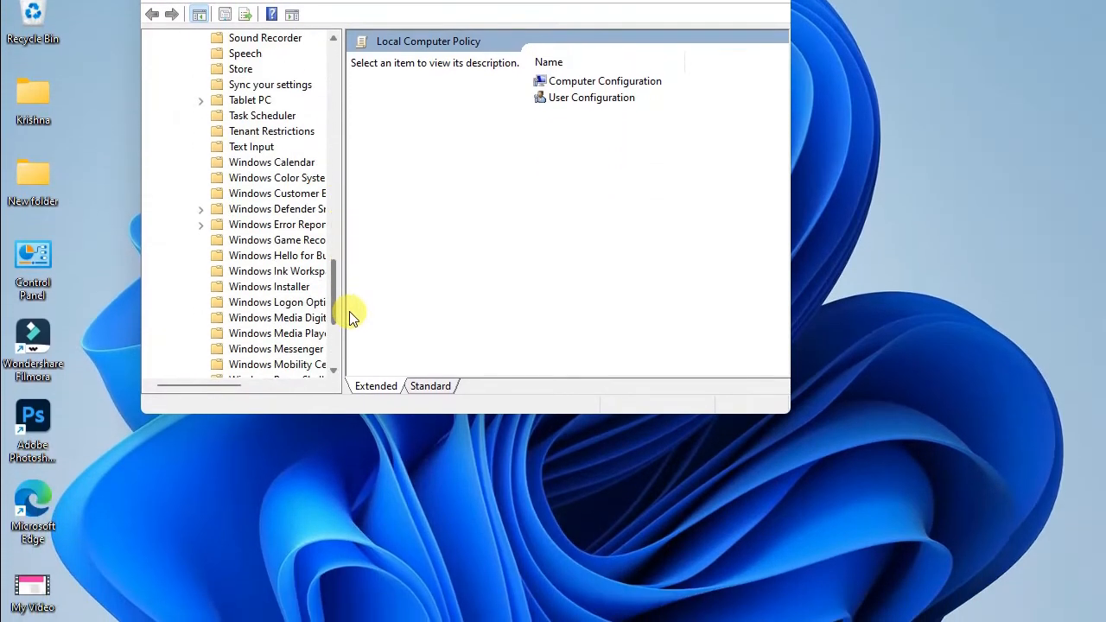
scroll(351, 316, down, 1)
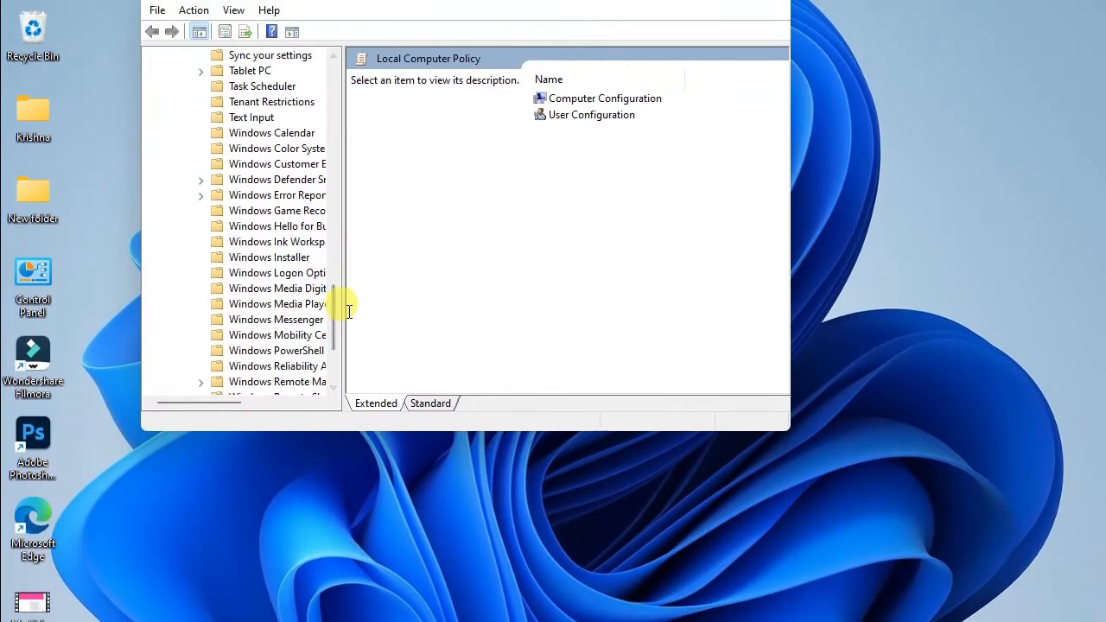
drag(348, 304, 506, 309)
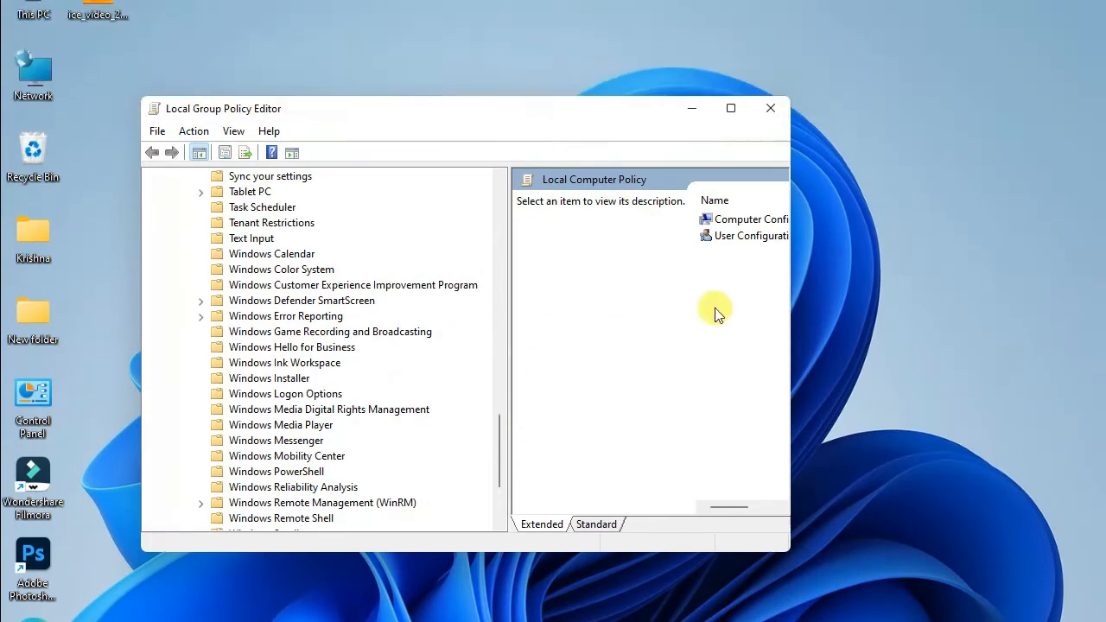
drag(789, 201, 950, 201)
drag(950, 314, 1037, 311)
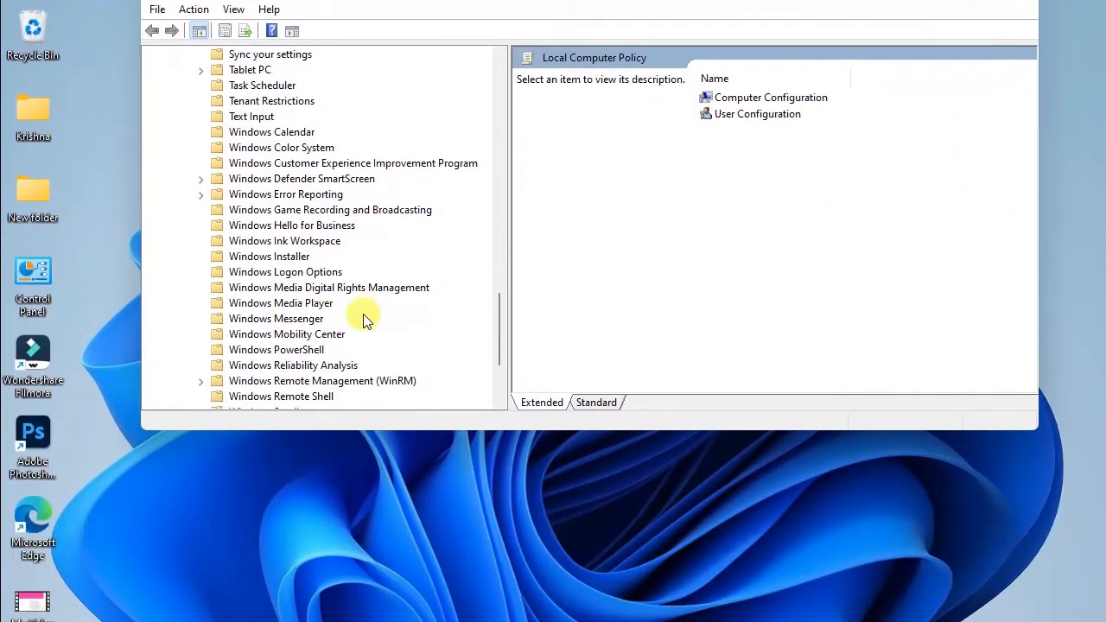
- Show the policies in the Windows Update folder under Windows Components and maximize the editor window
scroll(386, 316, down, 3)
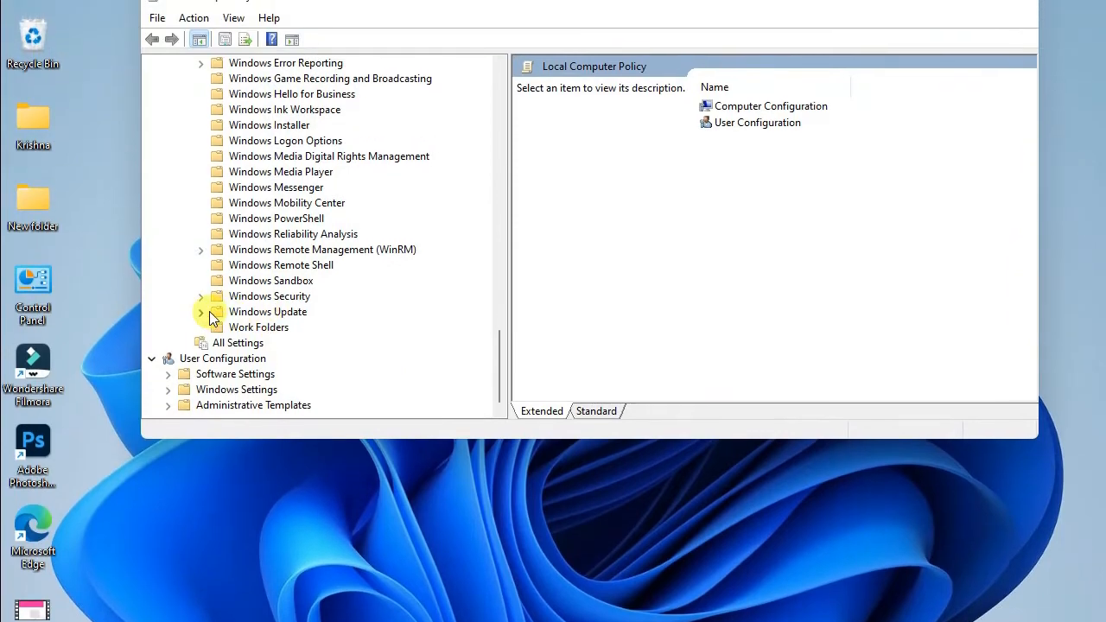
click(242, 313)
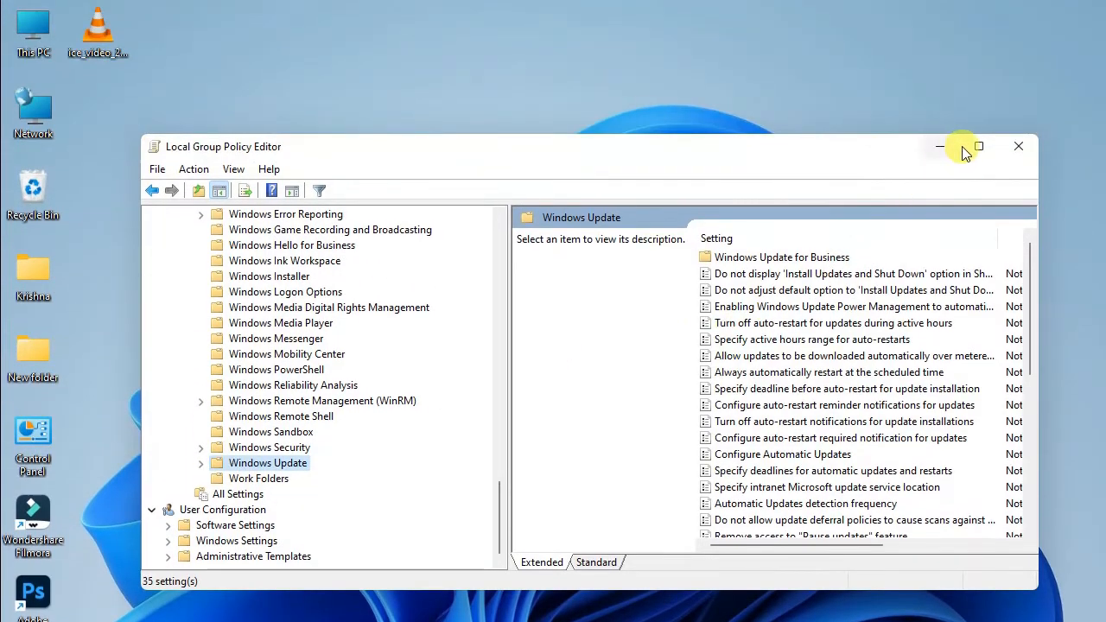
click(987, 145)
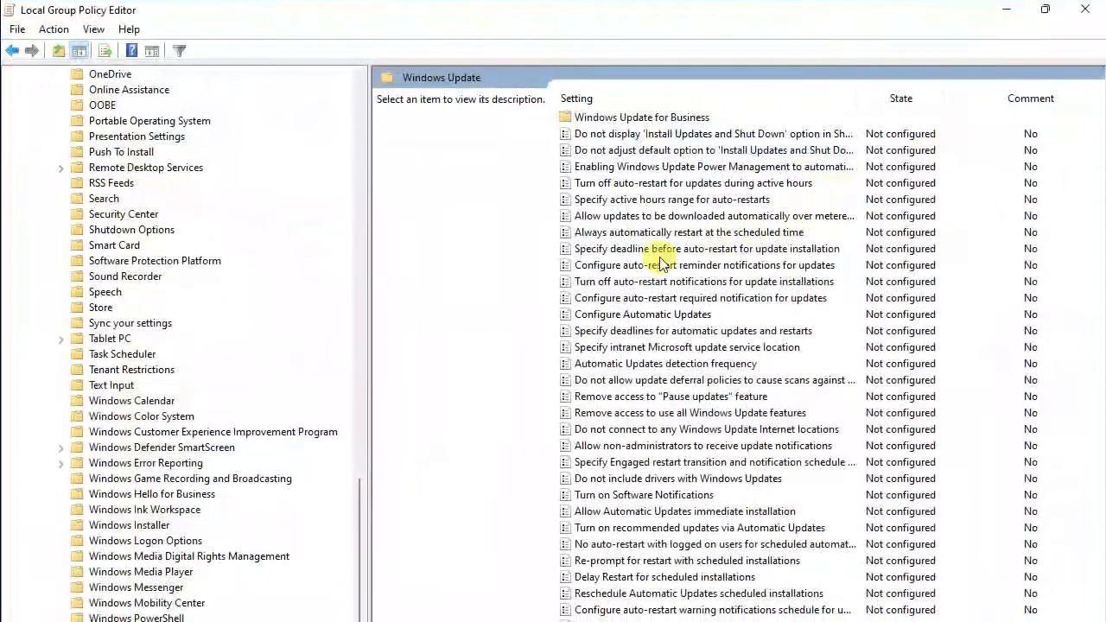
- Narrow the policy tree slightly and open the Configure Automatic Updates policy for editing
click(643, 267)
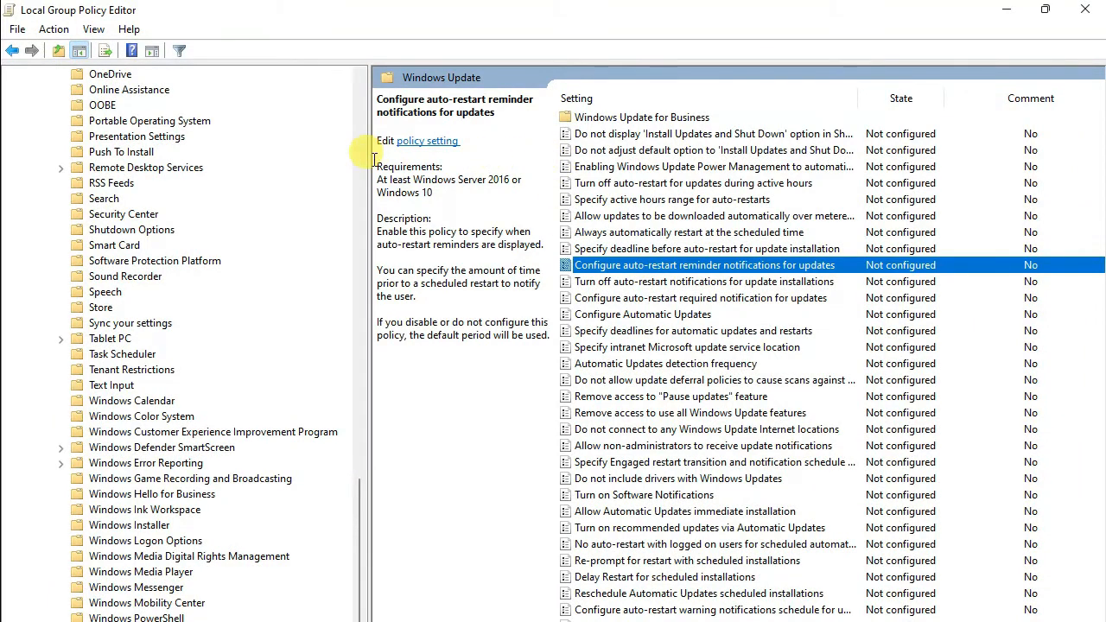
drag(369, 155, 326, 156)
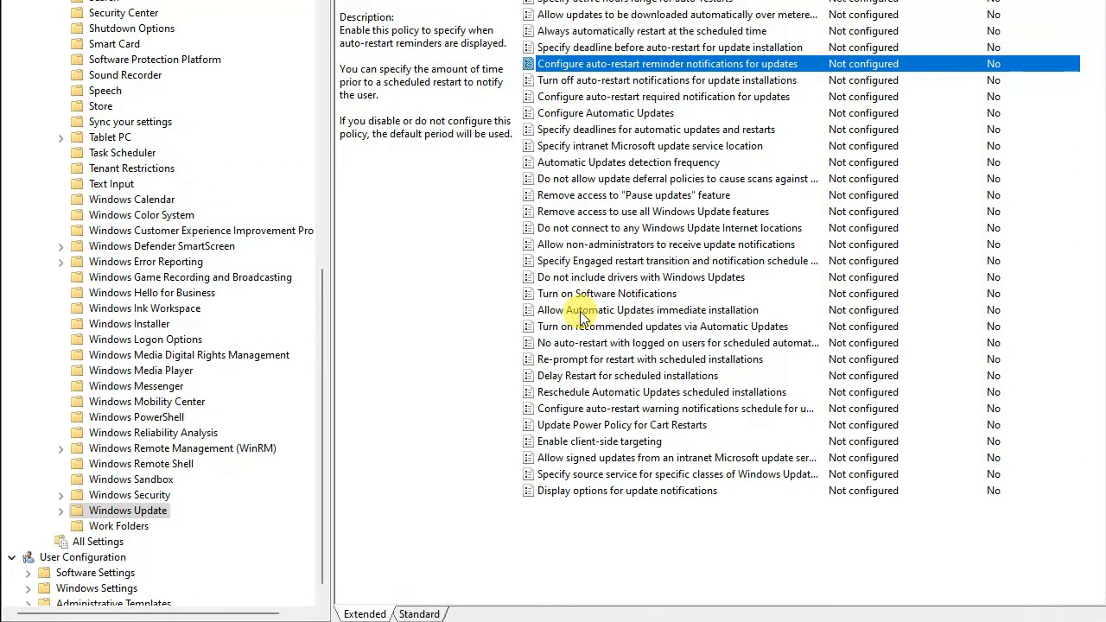
click(582, 313)
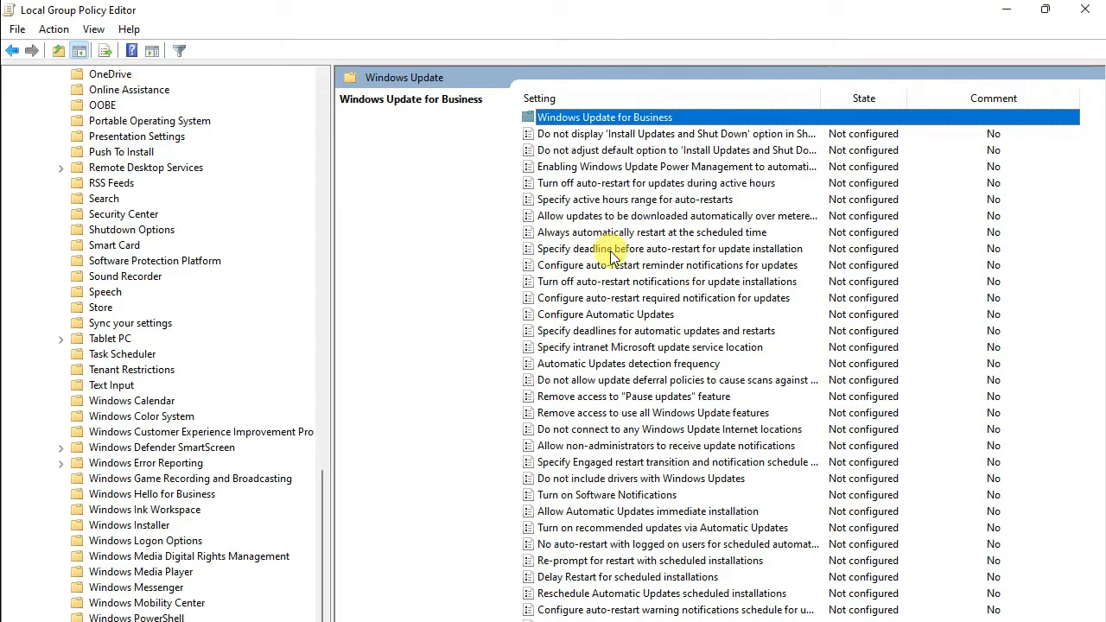
click(605, 313)
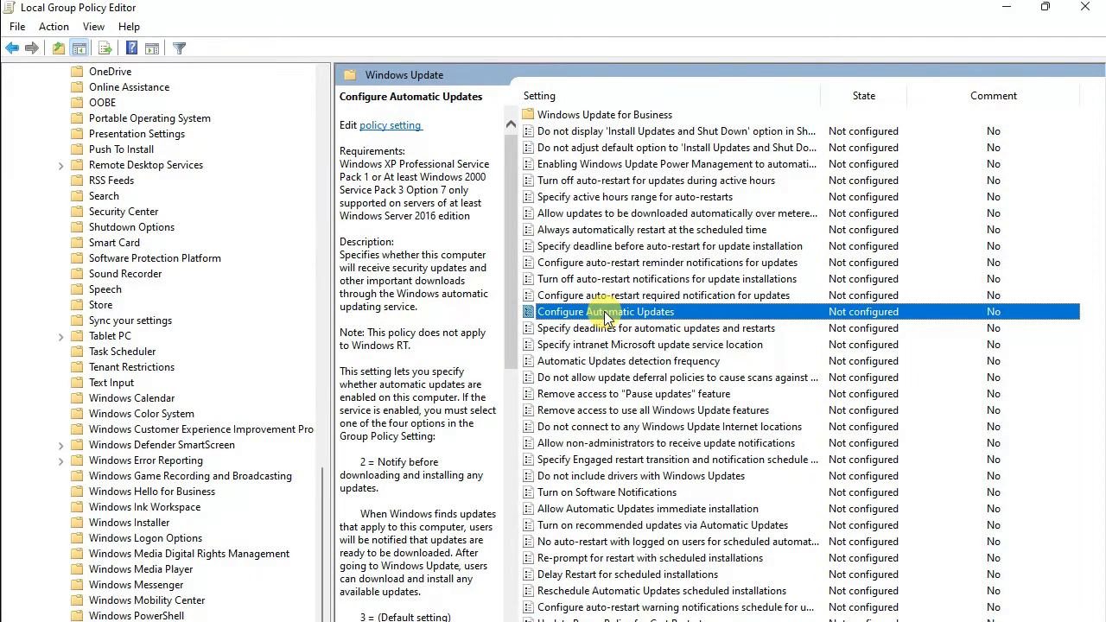
right_click(606, 315)
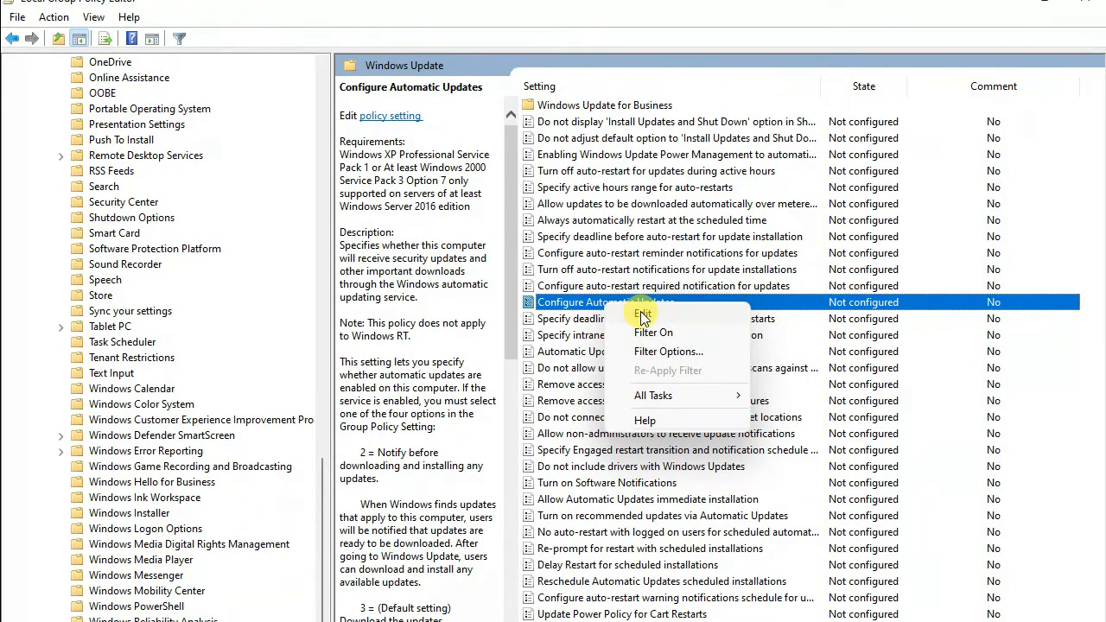
click(642, 314)
double_click(580, 317)
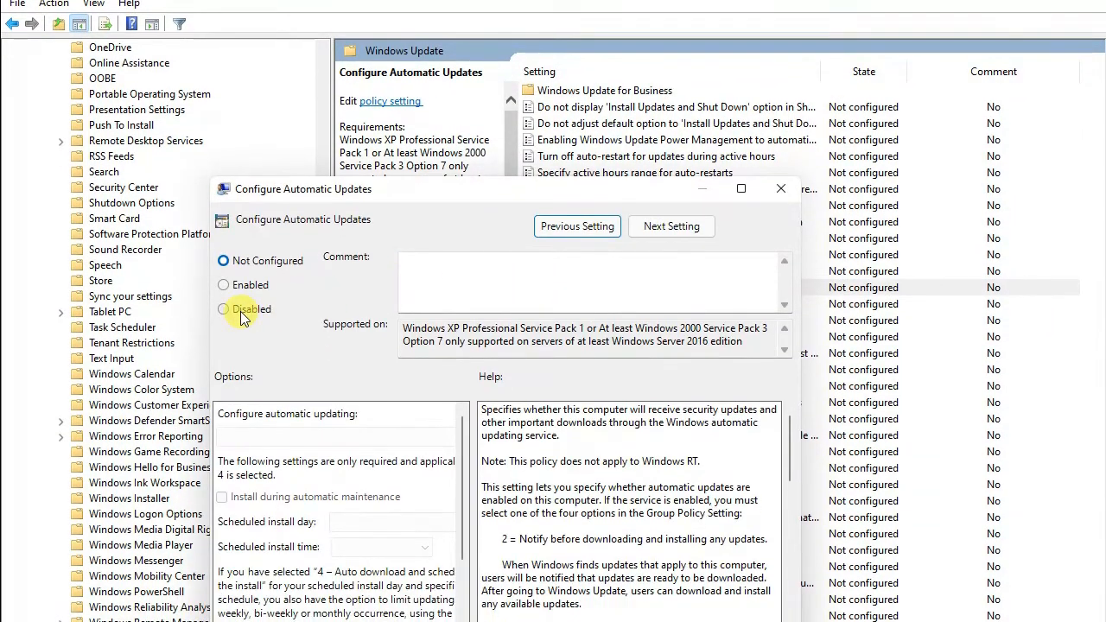
- Set the Configure Automatic Updates policy to Disabled, apply the change and close its dialog
click(243, 318)
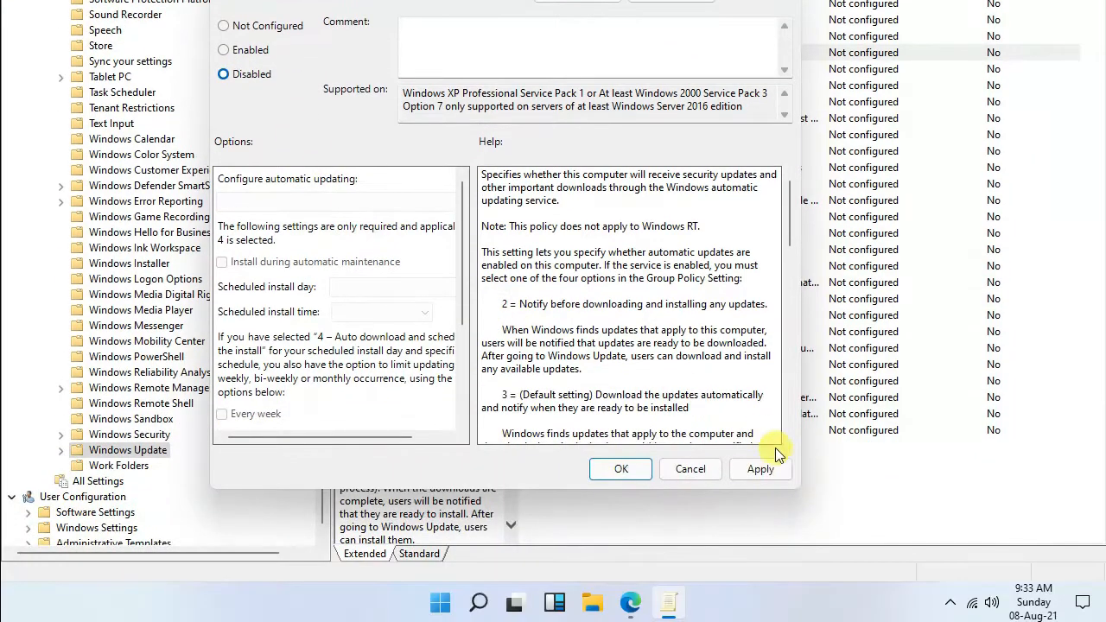
click(765, 471)
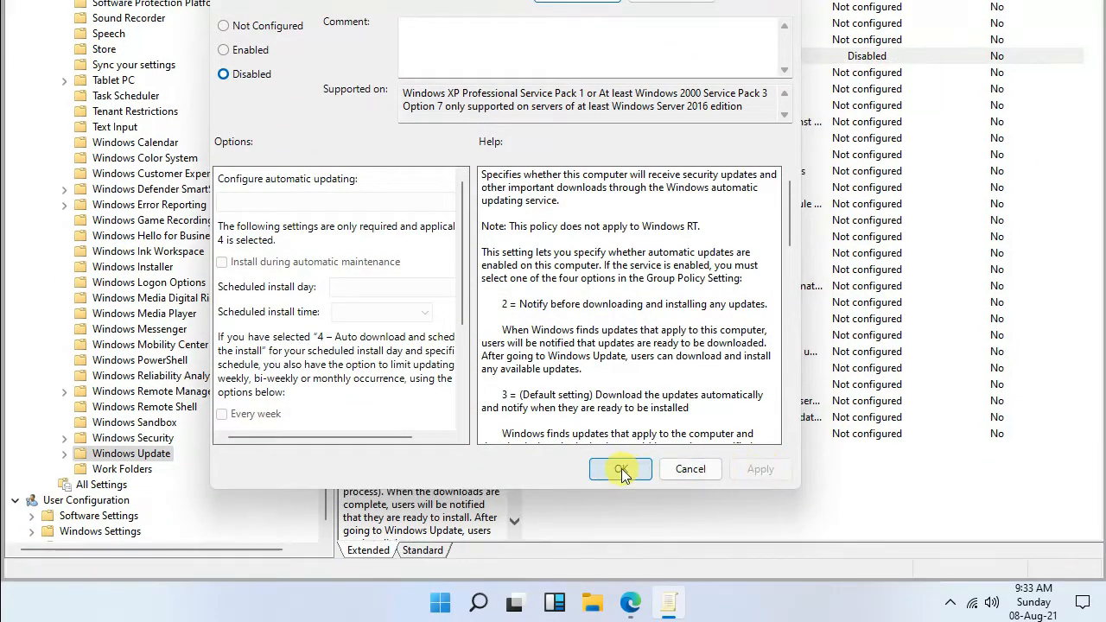
click(621, 471)
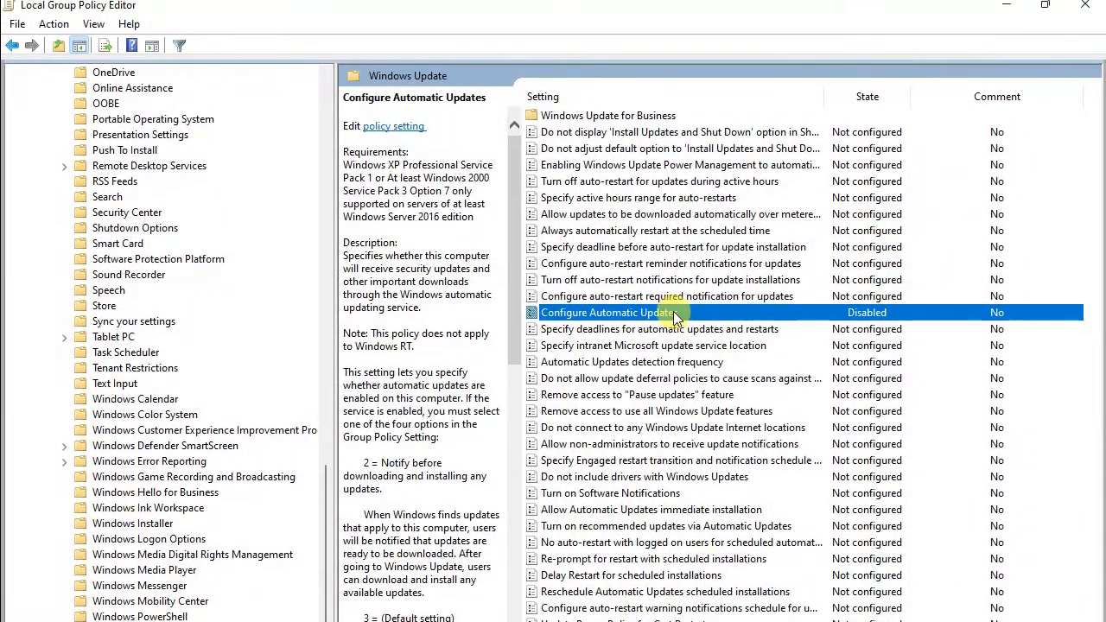
- Reopen the Configure Automatic Updates policy, compare it with the setting that follows it, and close the dialog without changes
right_click(676, 317)
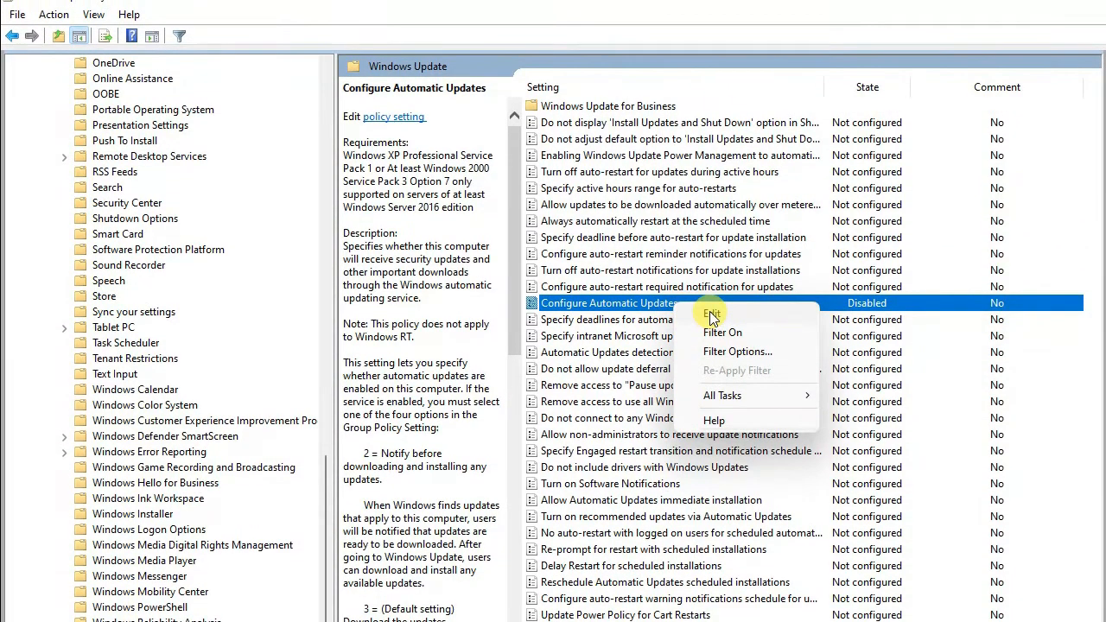
click(712, 306)
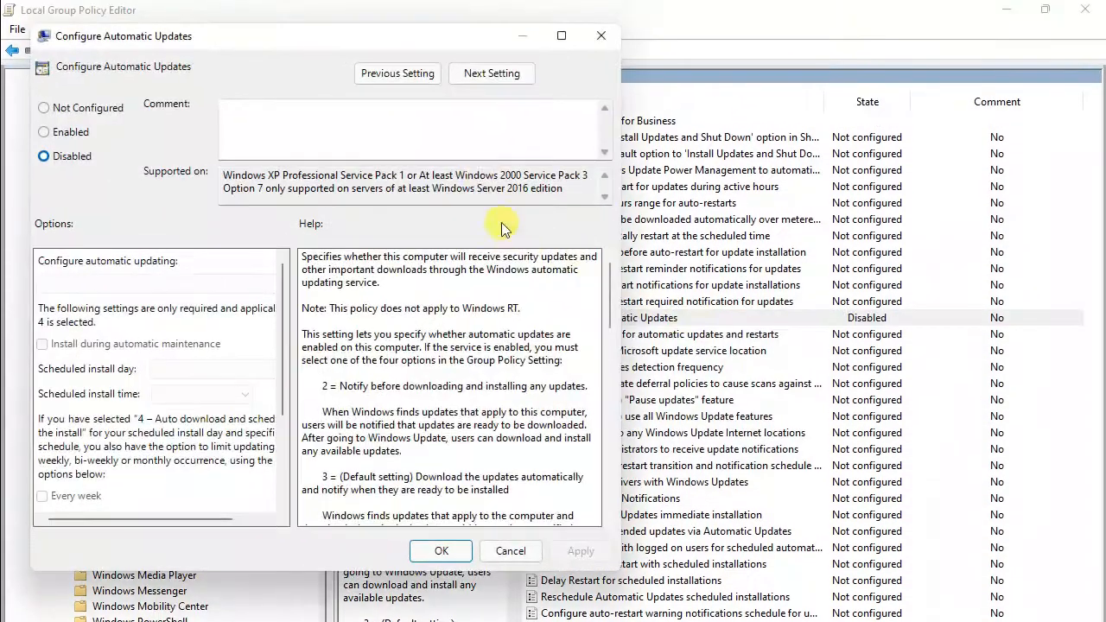
click(469, 74)
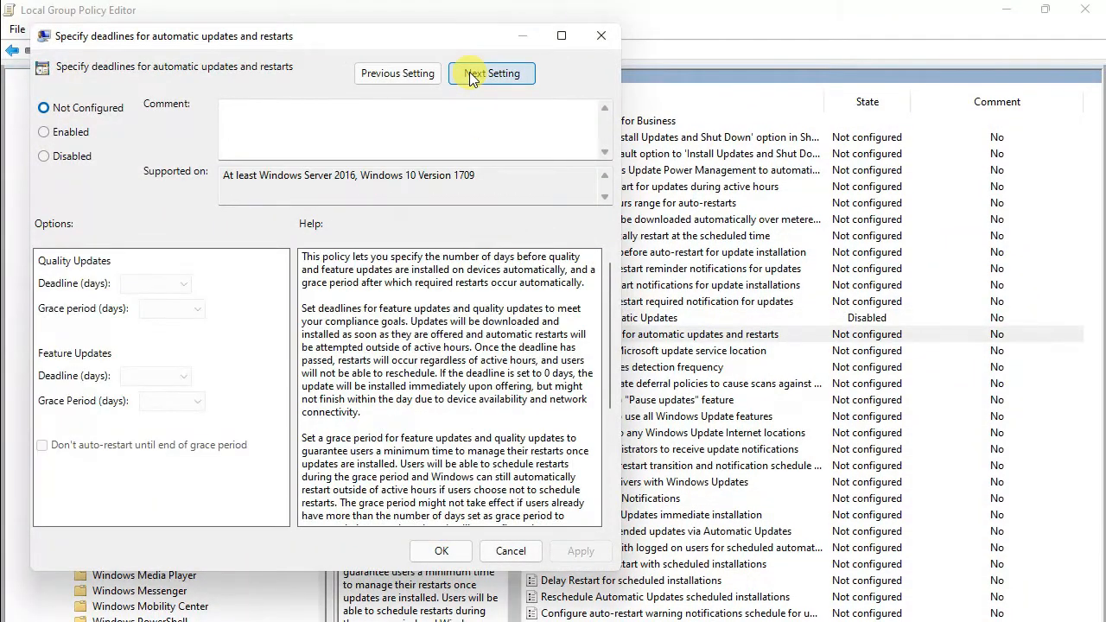
click(412, 73)
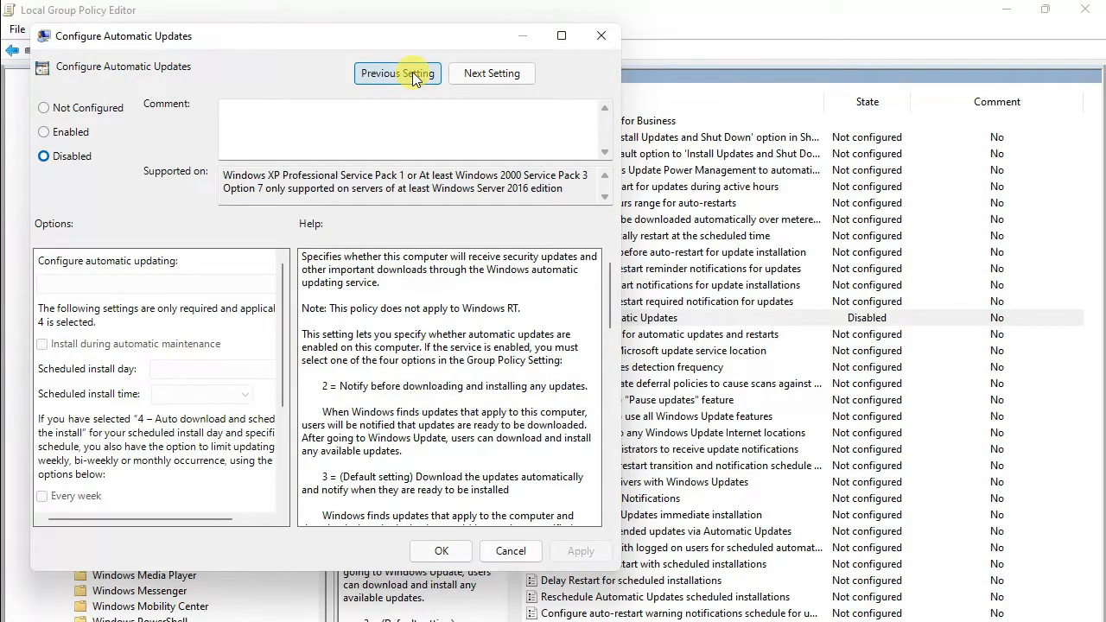
click(593, 37)
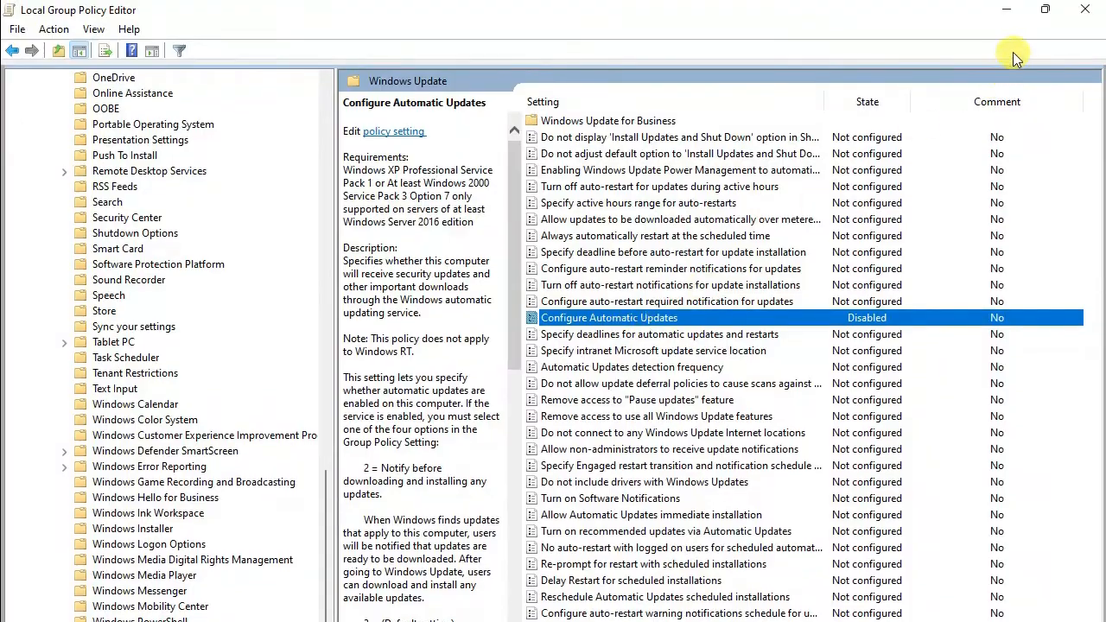
- Close the policy editor and open the Check for updates system settings through a Windows search for "upda"
click(1088, 11)
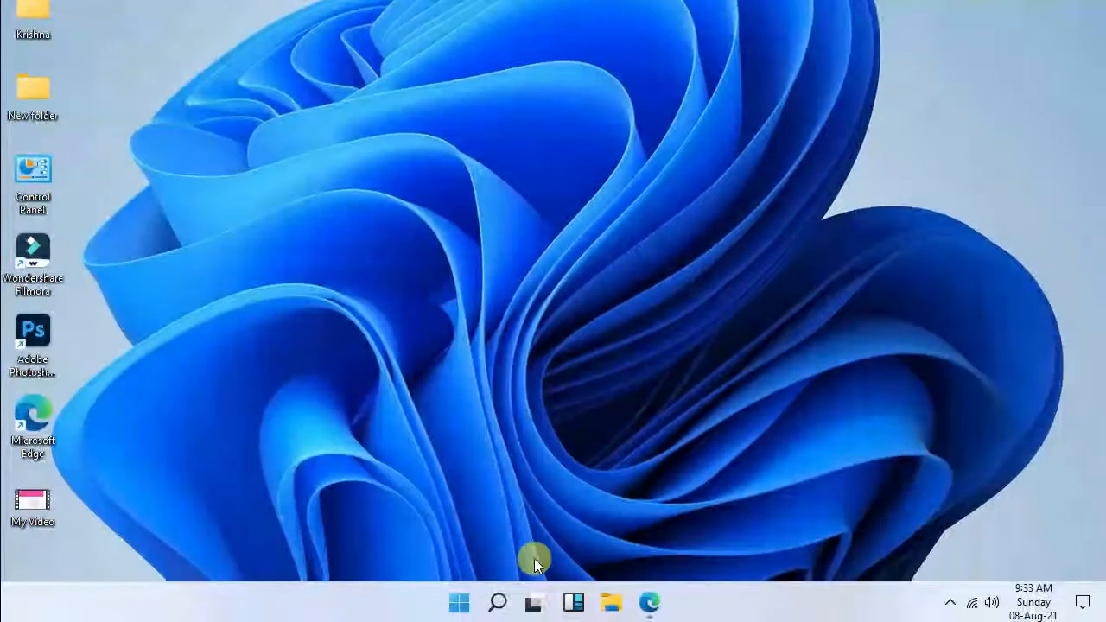
click(496, 602)
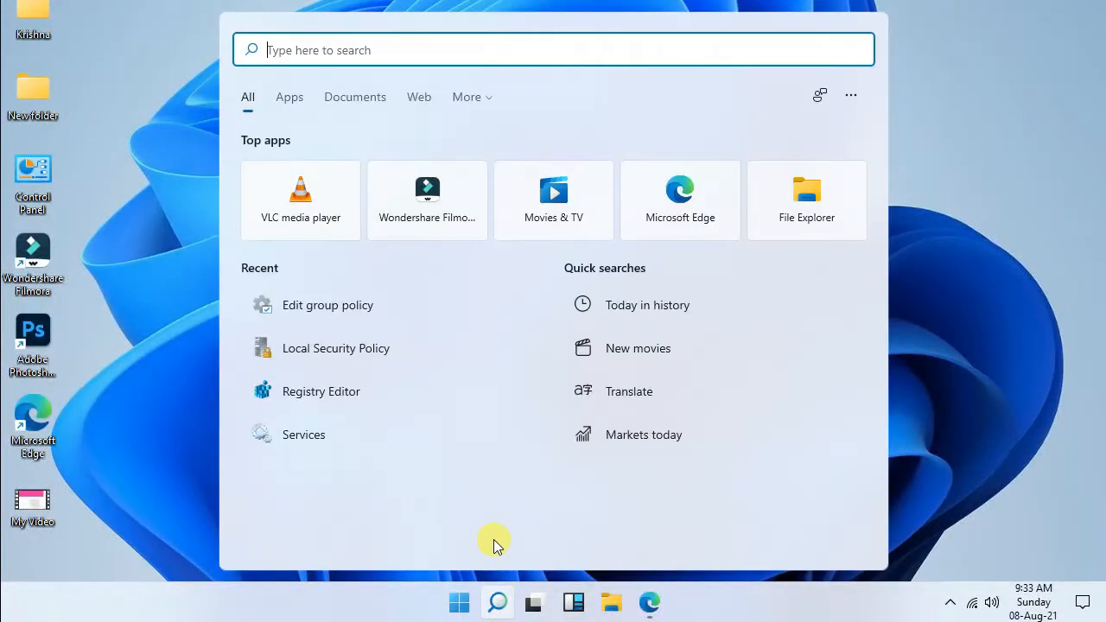
text(upda)
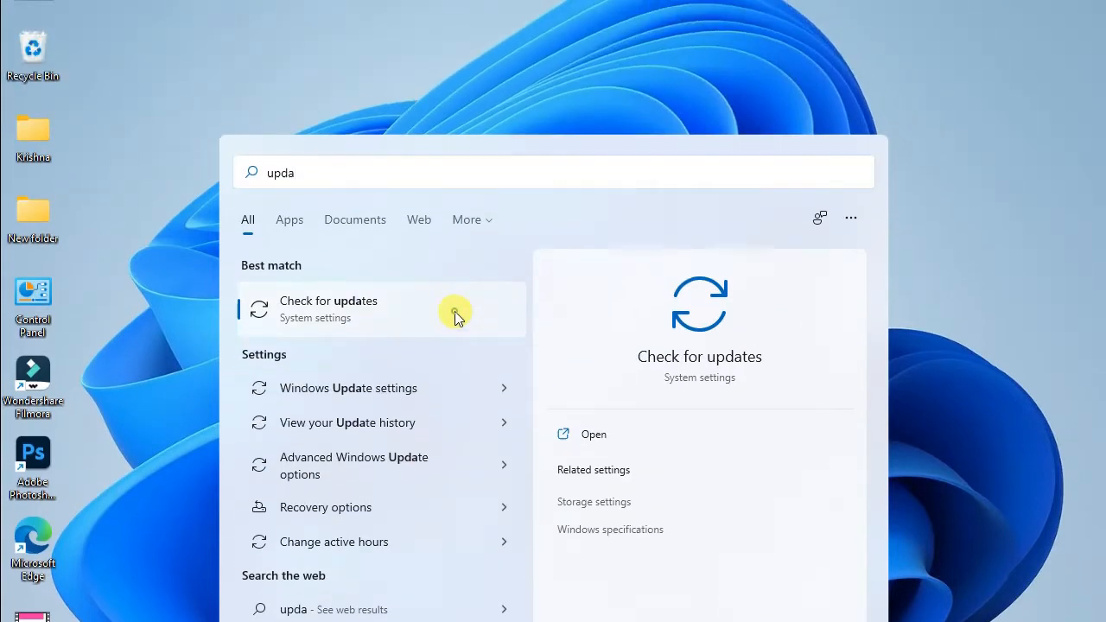
click(455, 315)
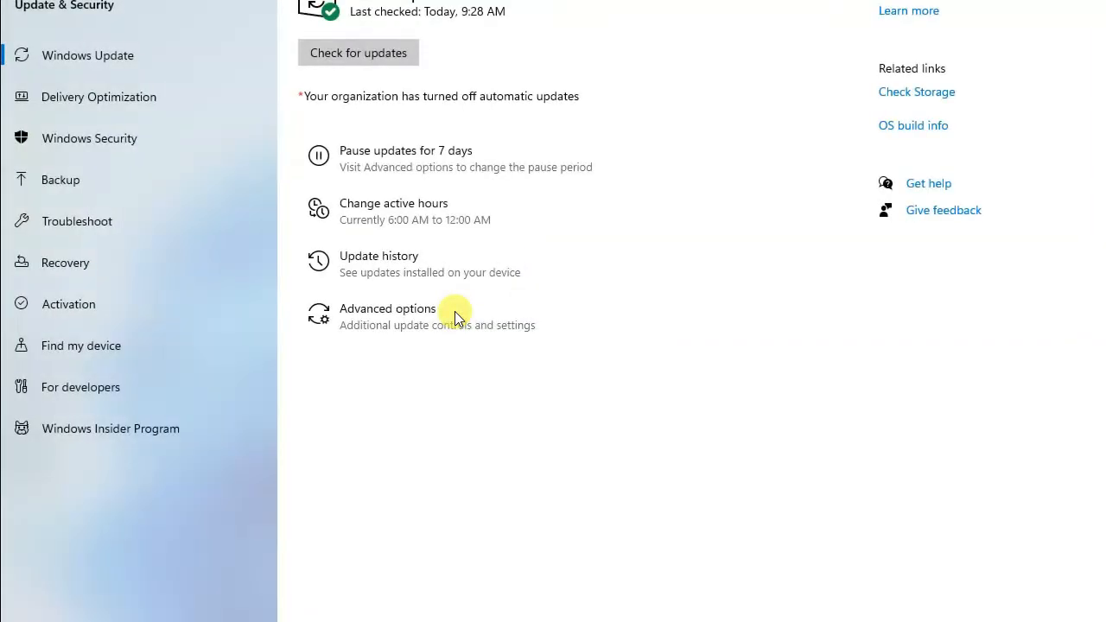